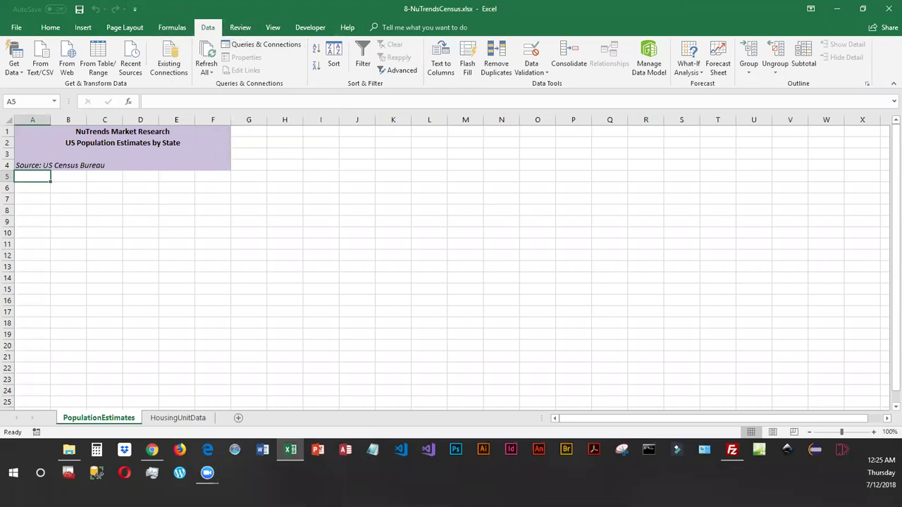
Step: Open NuTrendsCensus.accdb through Get Data > From Microsoft Access Database to list its tables
key(alt+Tab)
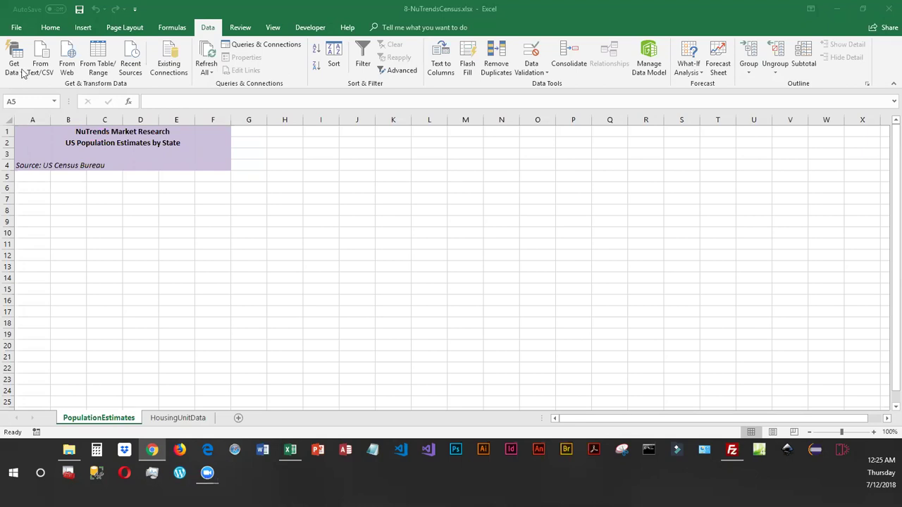
click(22, 72)
mouse_move(52, 116)
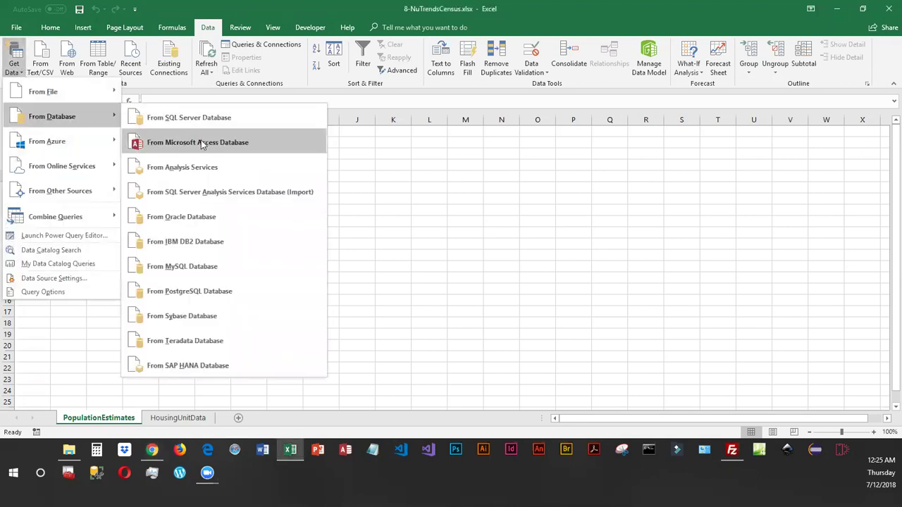
click(177, 143)
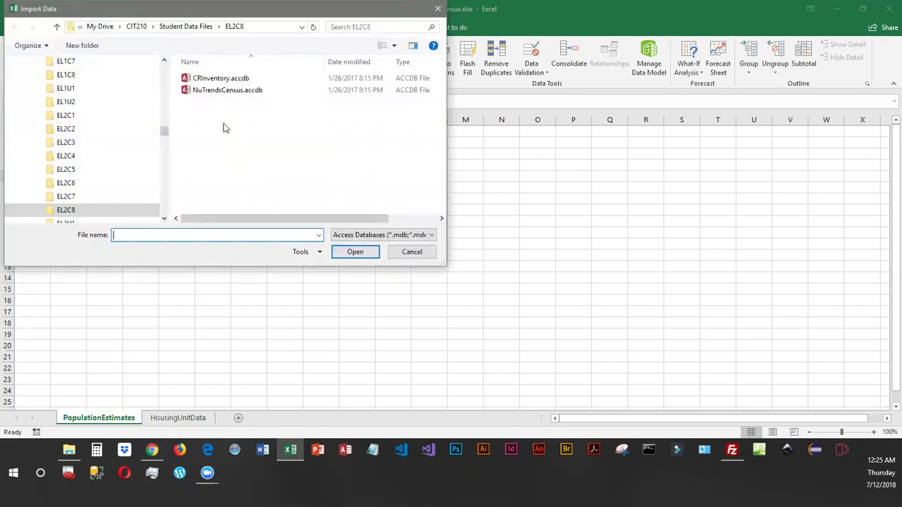
click(217, 92)
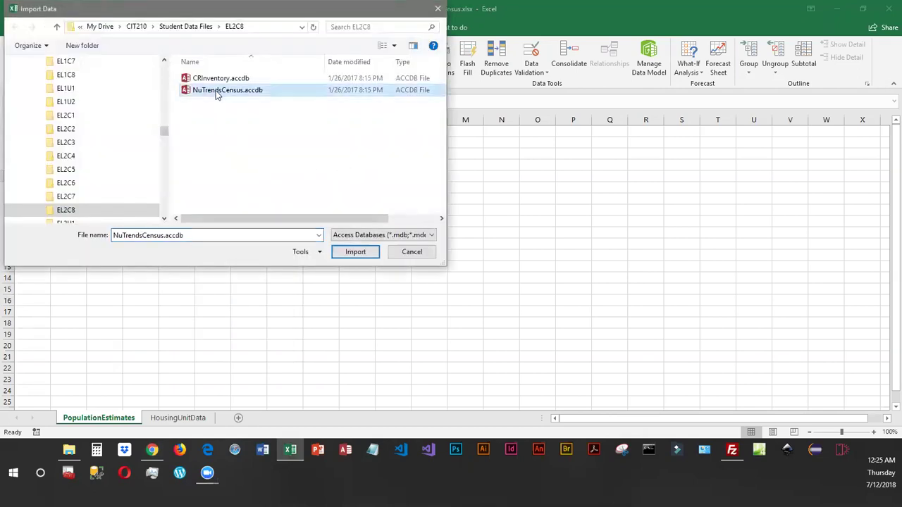
click(350, 253)
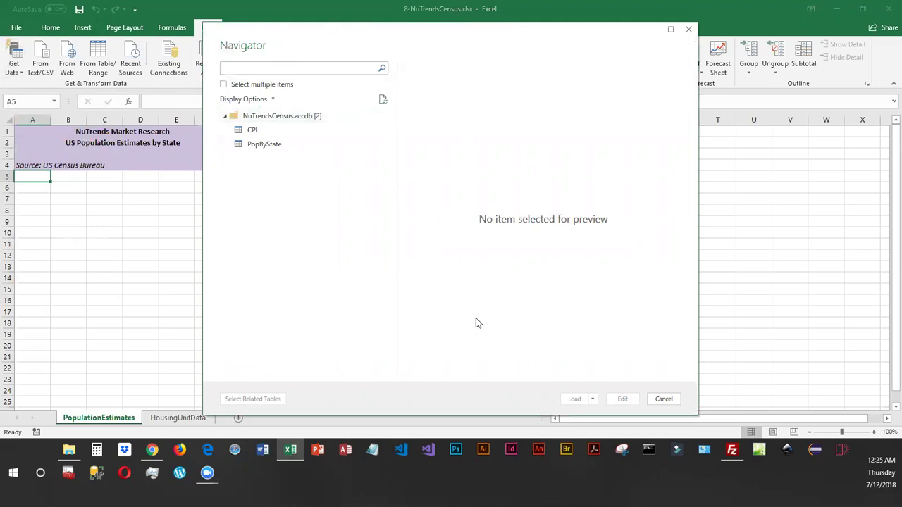
Step: Preview the PopByState table in Navigator and choose Load To from the Load menu
click(262, 144)
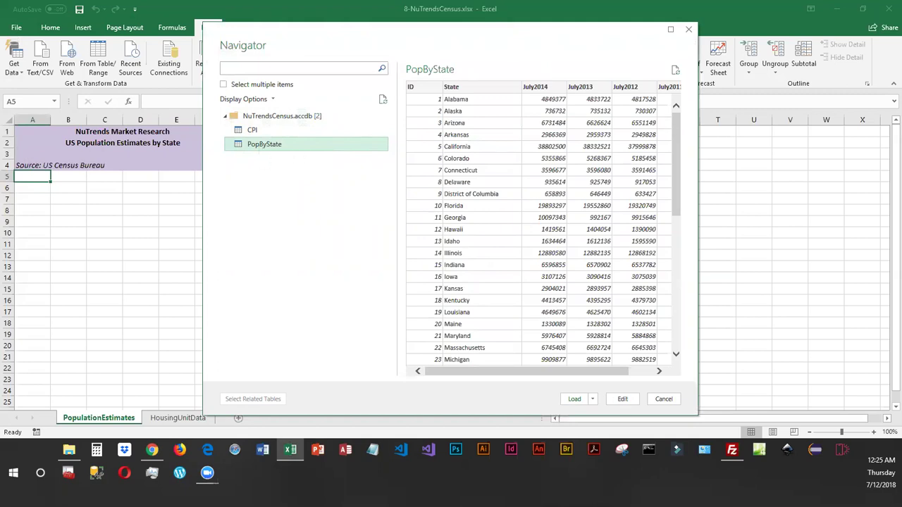
click(593, 399)
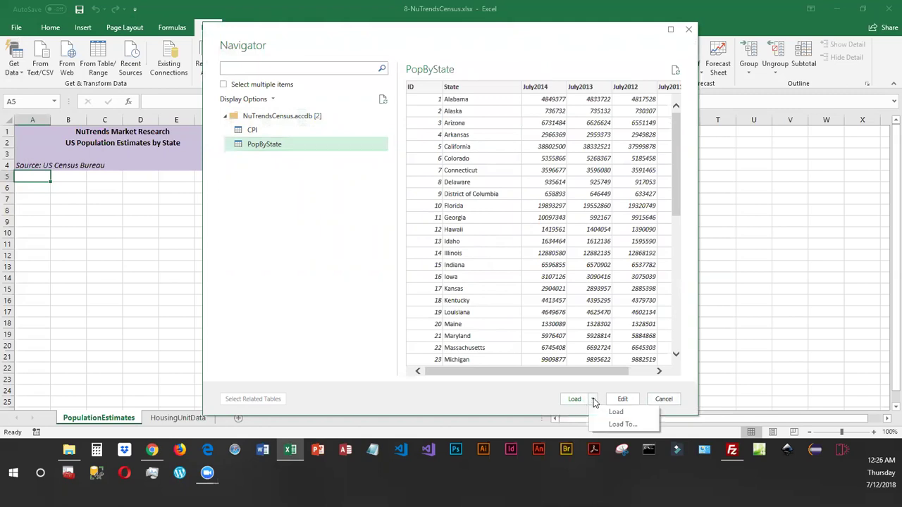
click(622, 425)
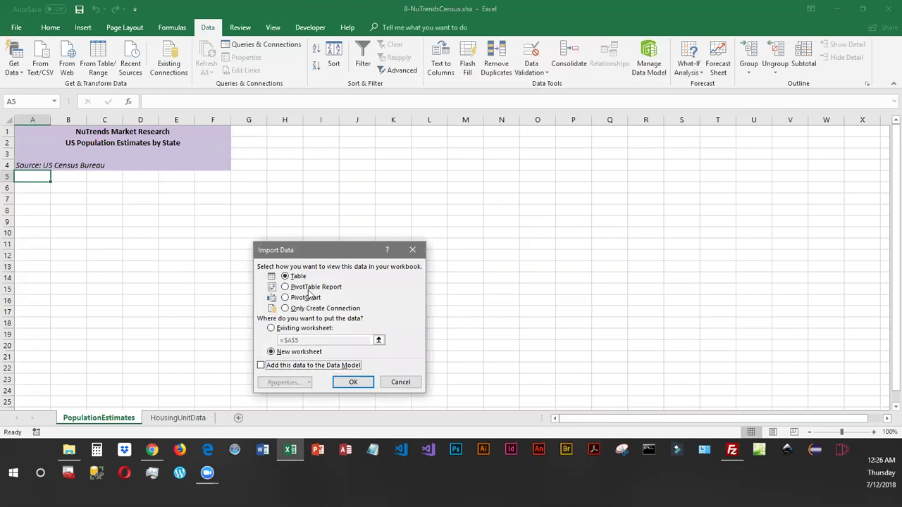
Step: Load PopByState as a Table on the existing worksheet at cell $A$5
drag(338, 253, 621, 141)
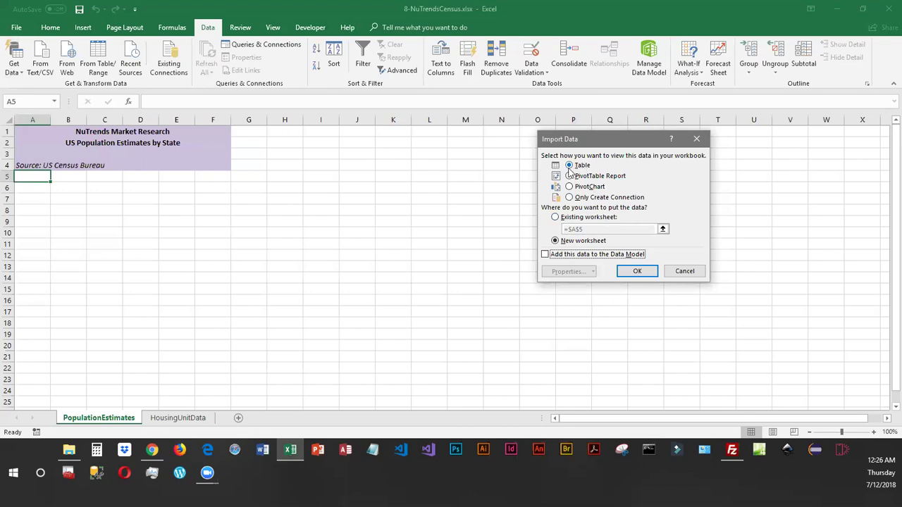
click(556, 218)
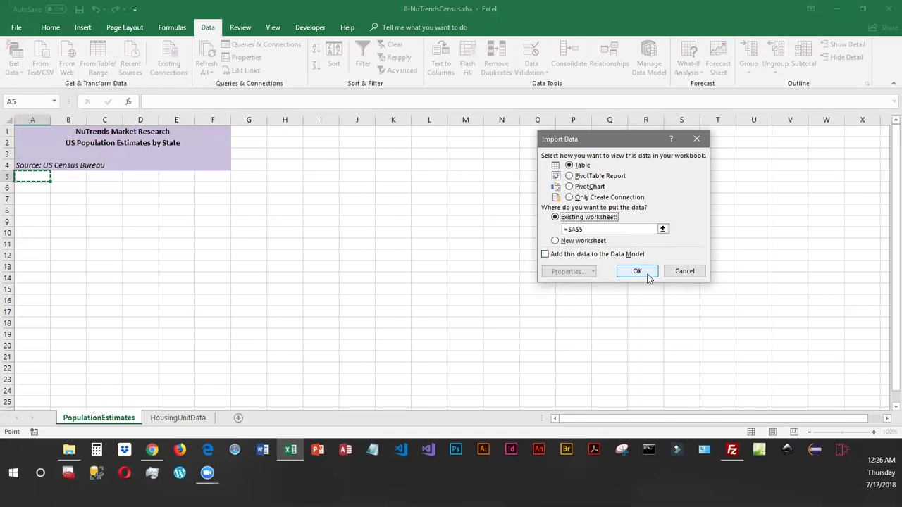
click(649, 278)
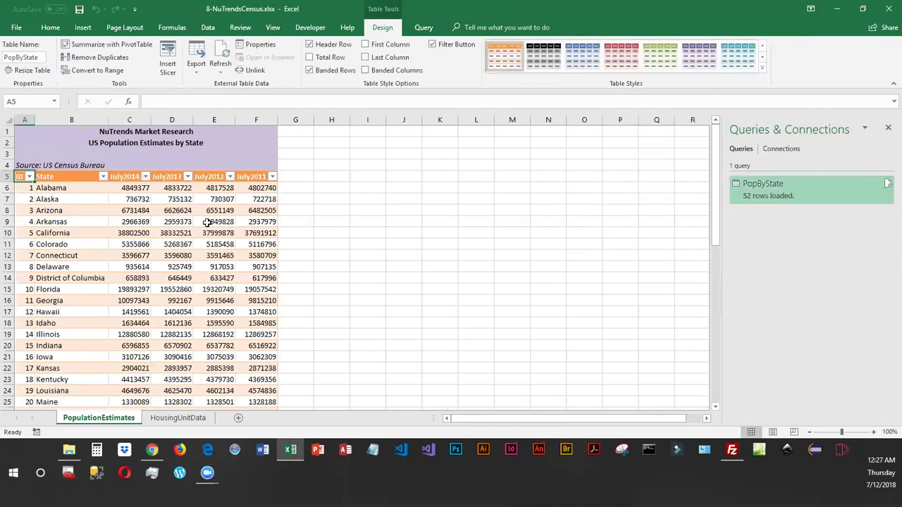
Step: Scroll through the 52 loaded state rows, Alabama to Wisconsin, and back to the top
scroll(214, 339, down, 4)
scroll(217, 346, down, 3)
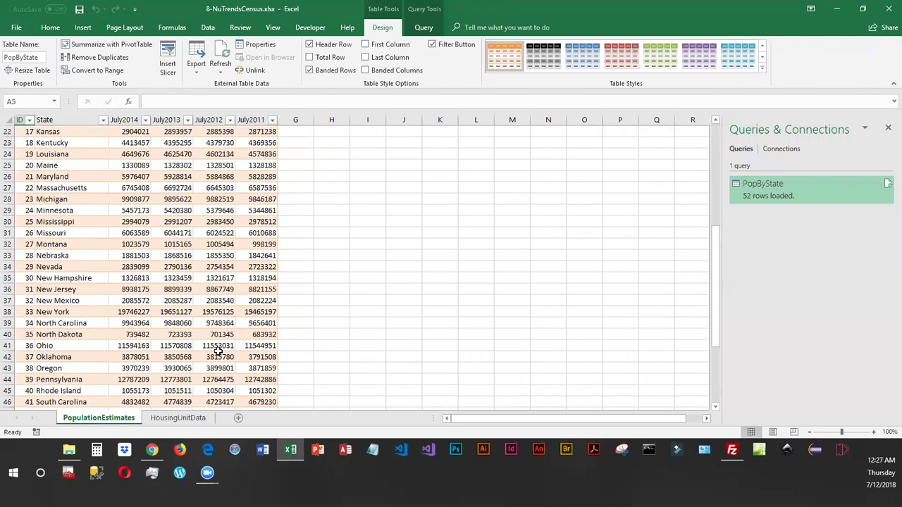
scroll(218, 350, down, 3)
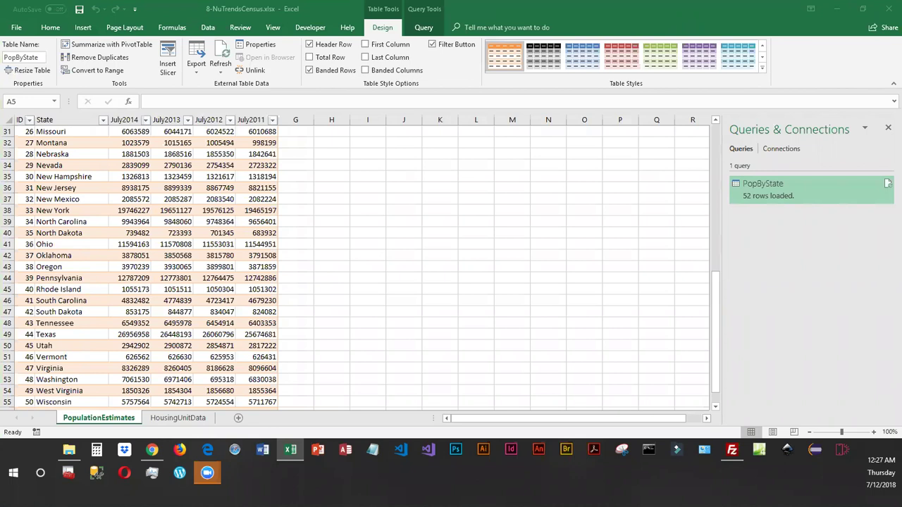
scroll(151, 173, up, 5)
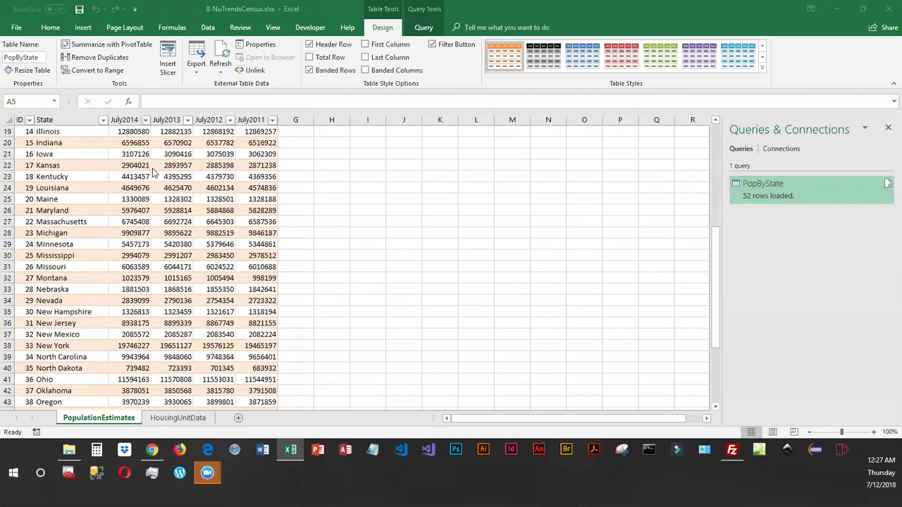
scroll(151, 174, up, 5)
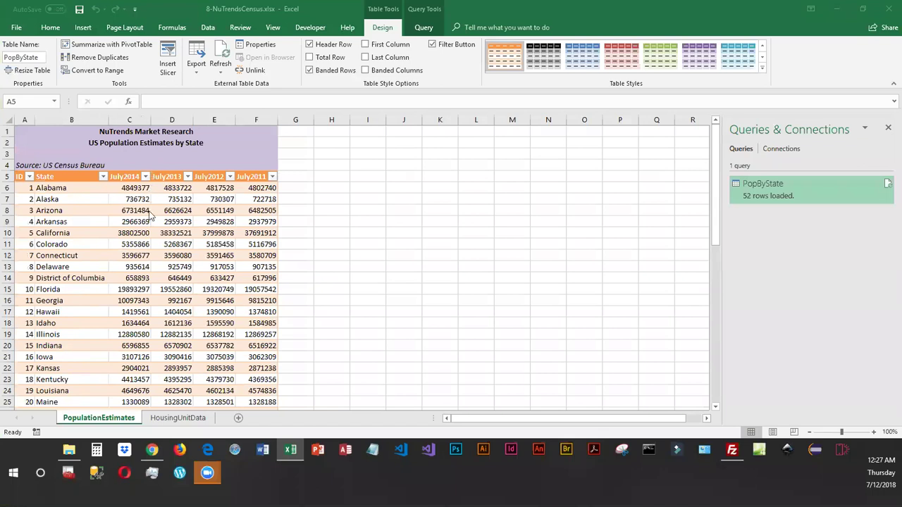
Step: Turn off the filter arrows on the PopByState table's header row
click(209, 28)
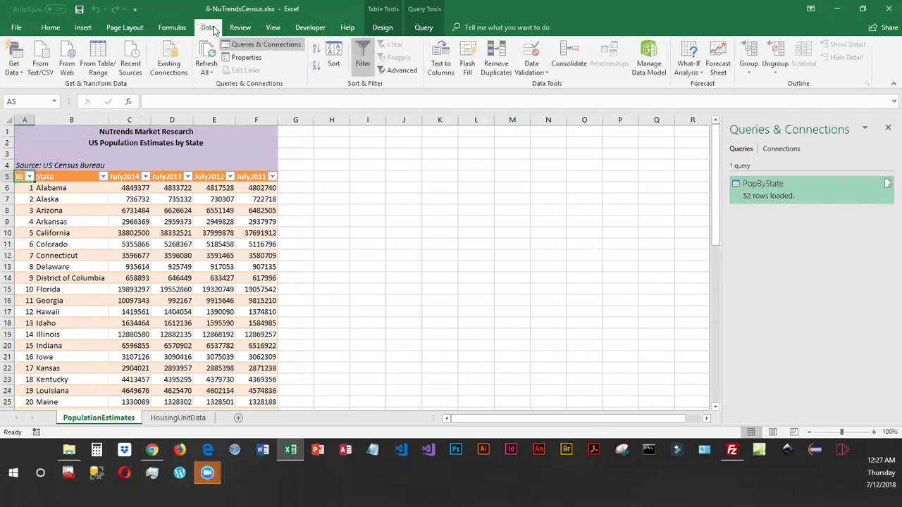
click(360, 62)
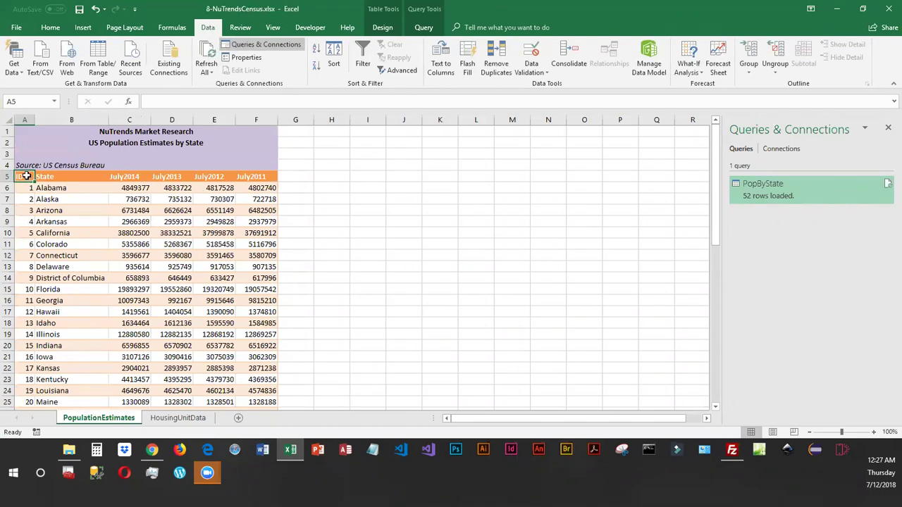
click(381, 28)
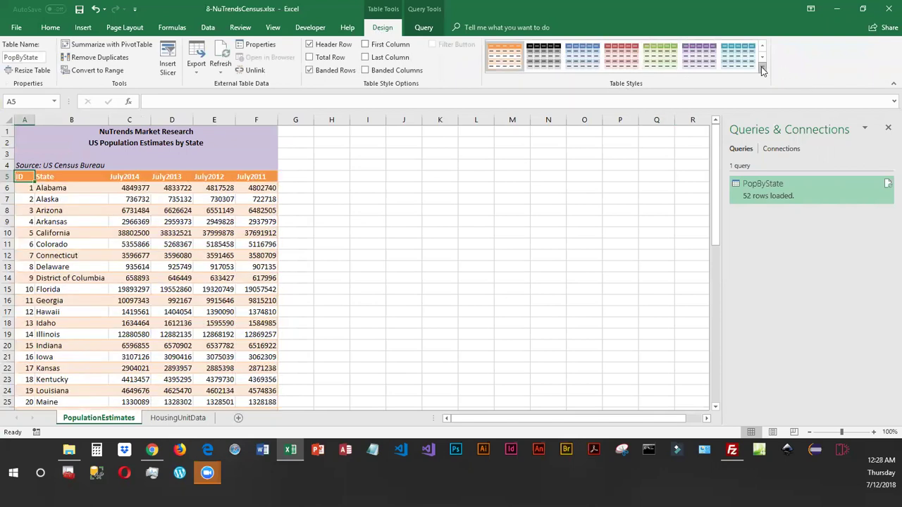
Step: Apply White, Table Style Medium 1 from the expanded Table Styles gallery
click(761, 68)
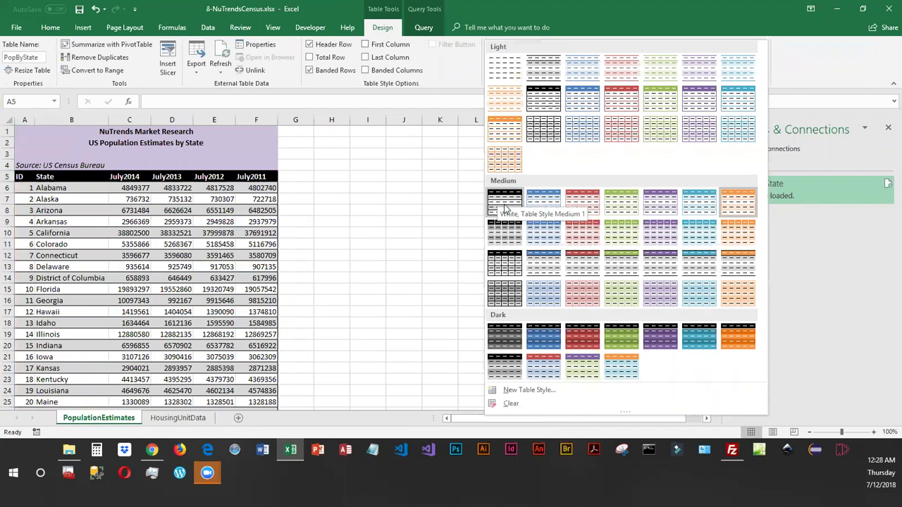
click(505, 207)
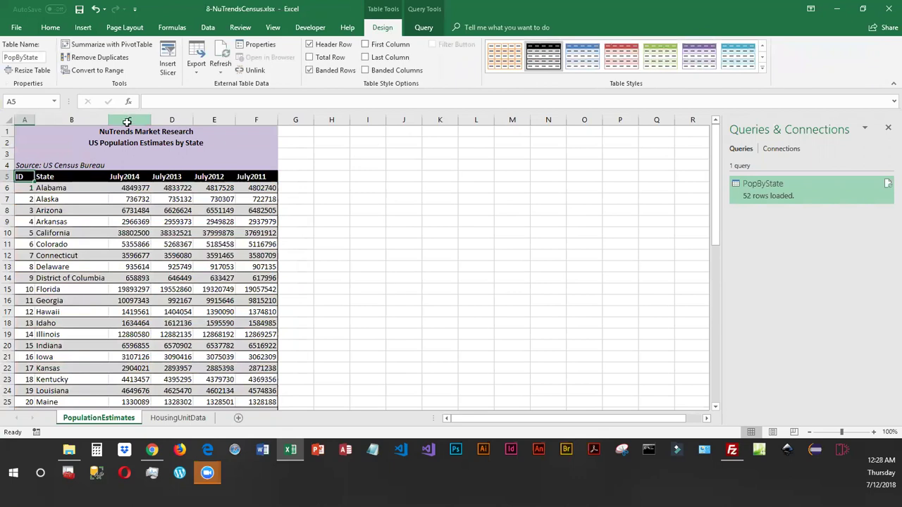
Step: Select columns C through F and widen them together to a width of 15
drag(125, 119, 258, 109)
drag(235, 119, 252, 119)
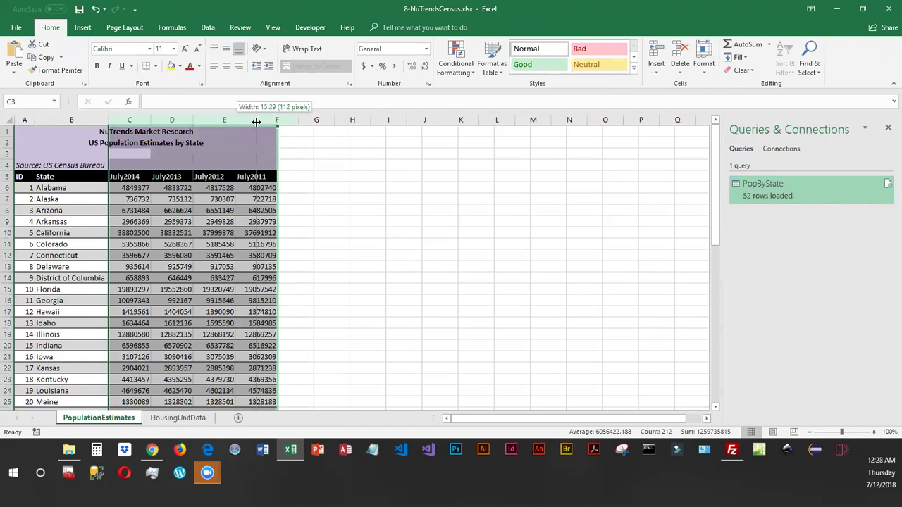
drag(252, 119, 256, 122)
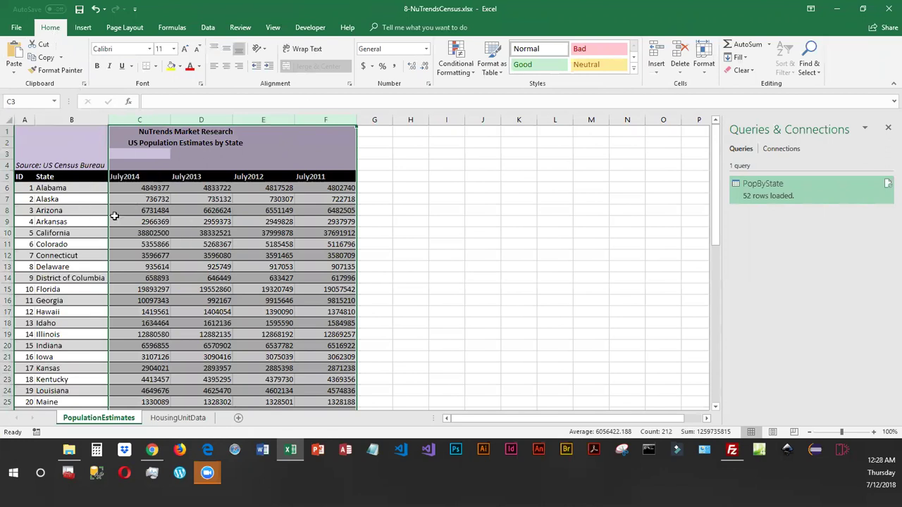
Step: Format C6:F57 in Comma Style with zero decimal places
drag(138, 192, 329, 421)
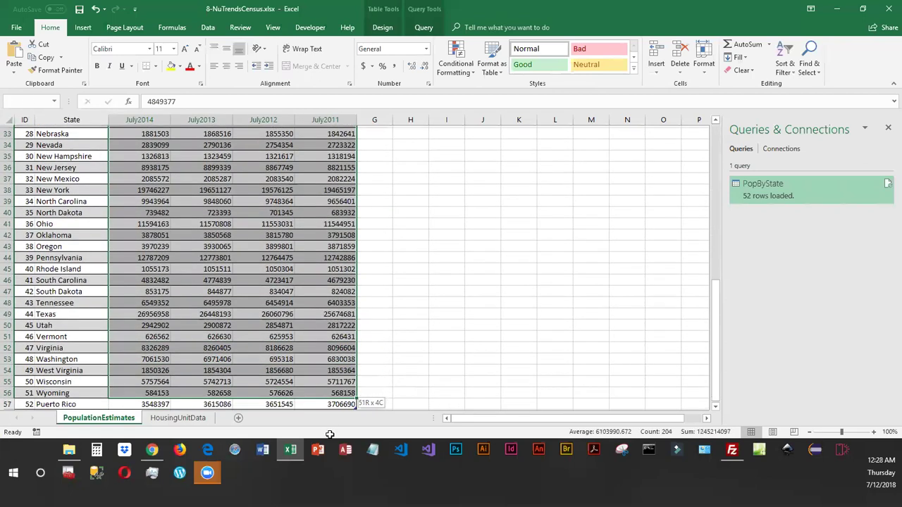
drag(328, 422, 329, 426)
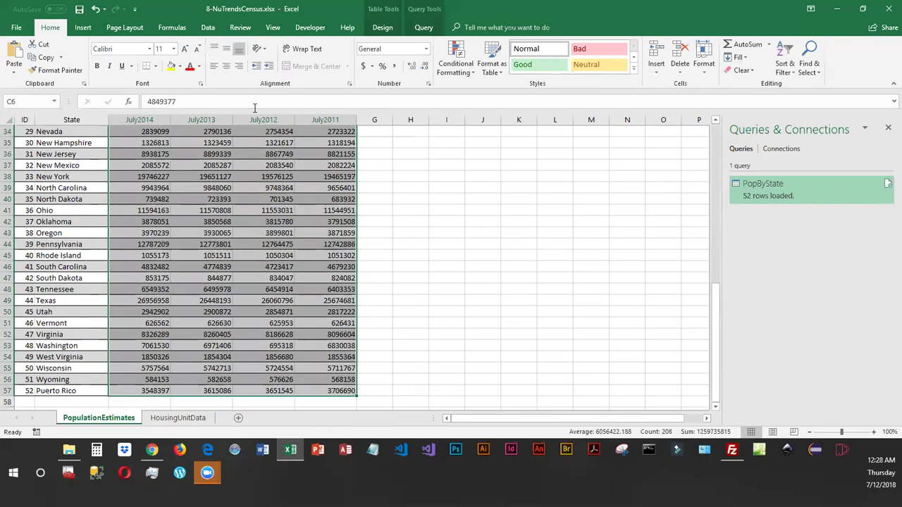
click(396, 67)
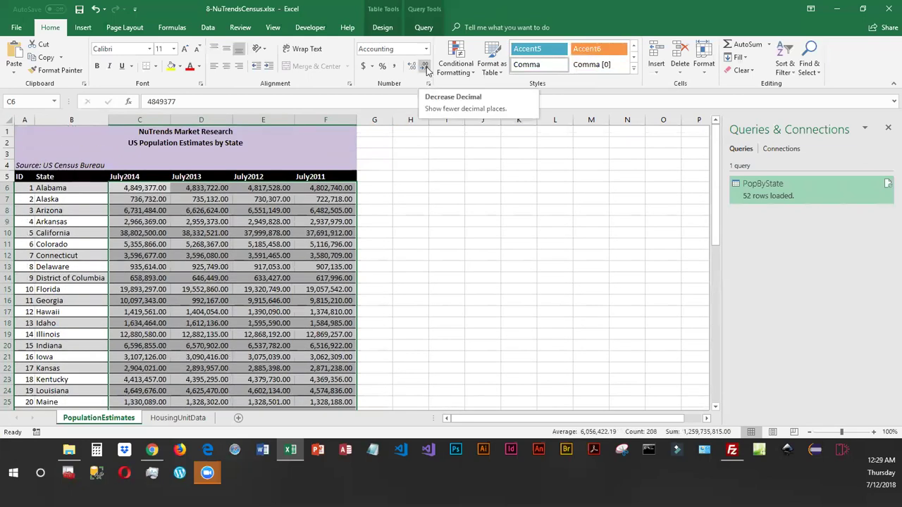
click(425, 67)
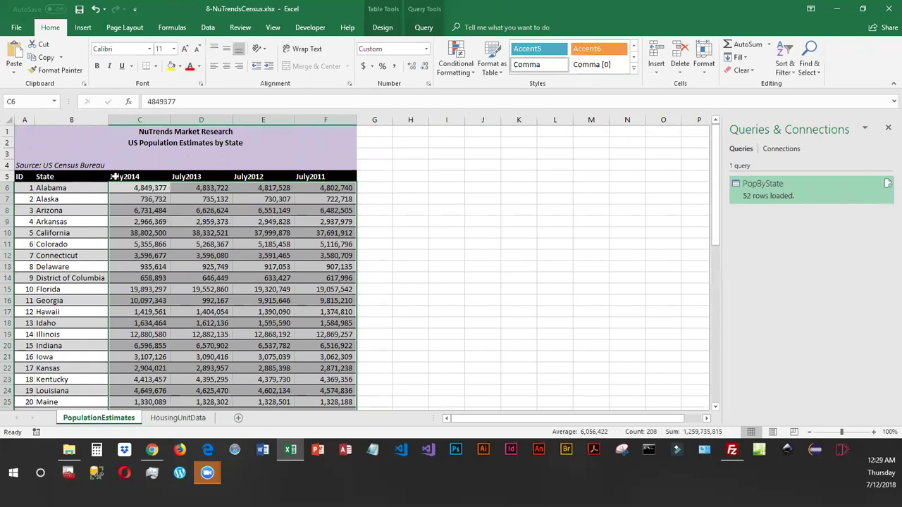
Step: Center the C5:F5 July headings and save the census workbook
drag(114, 177, 317, 176)
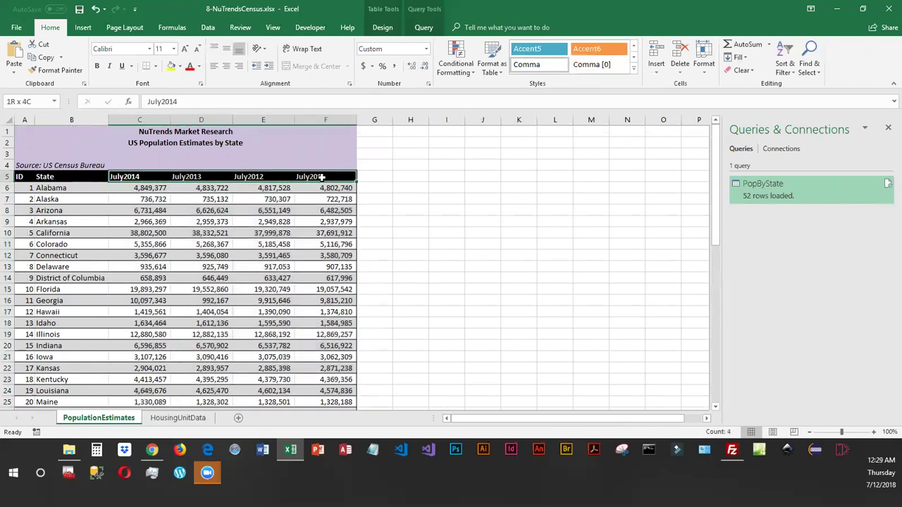
click(227, 65)
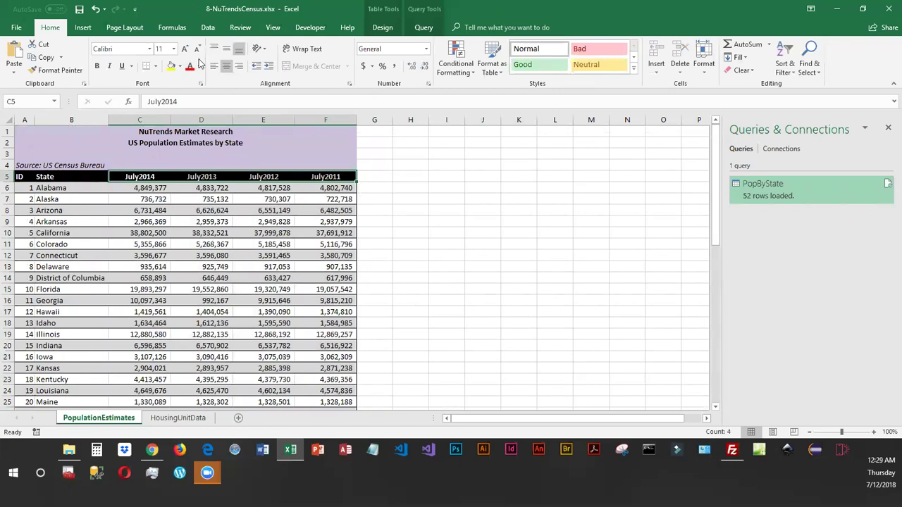
click(80, 10)
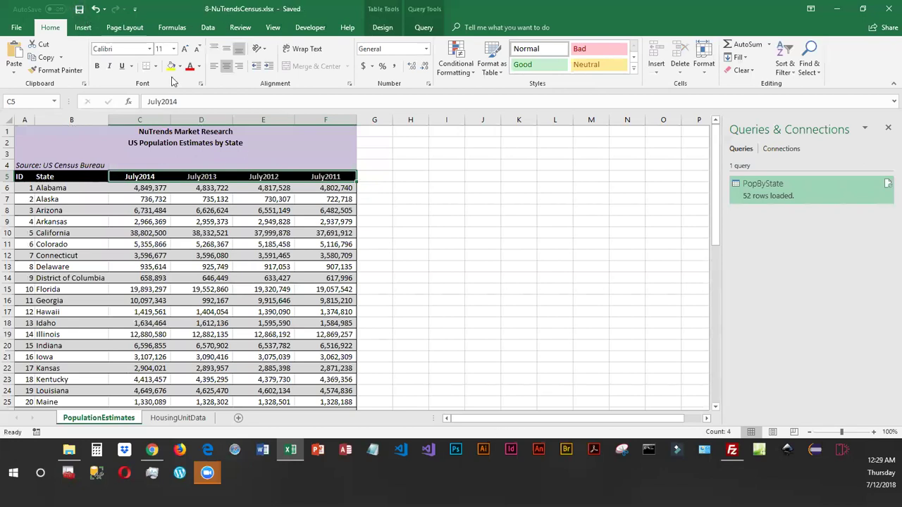